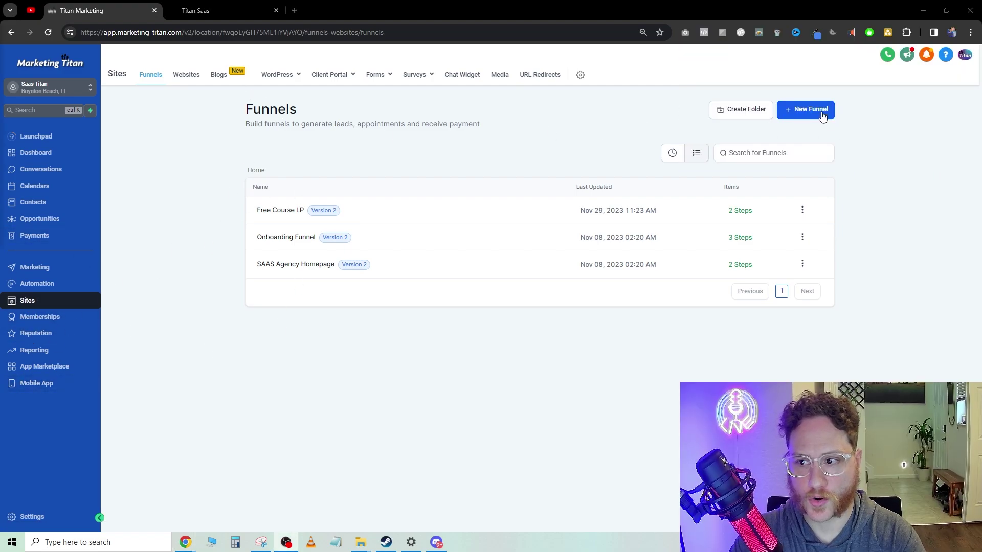
# Start a new funnel from templates, search the library for 'hvac', and preview HVAC Consultation Appointments
pyautogui.click(787, 113)
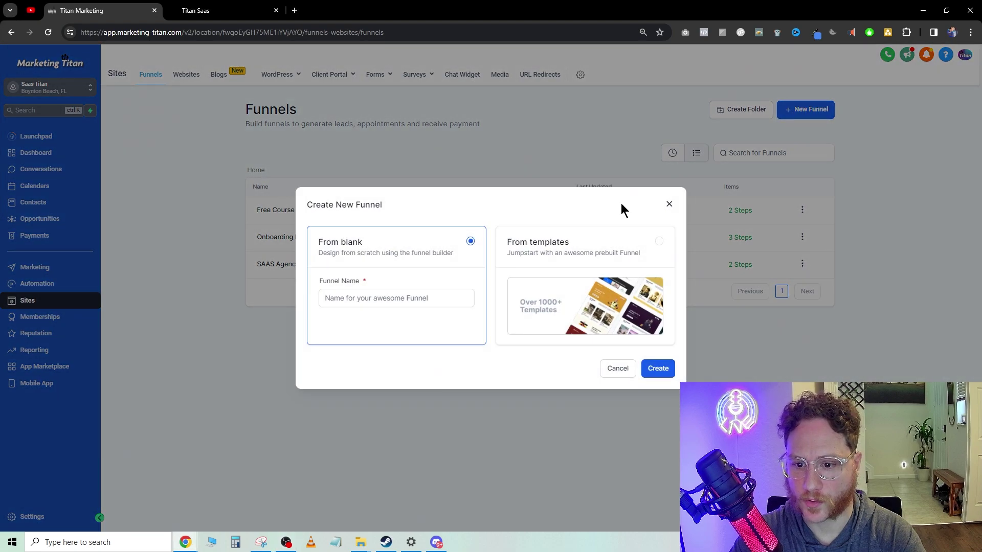
pyautogui.click(552, 260)
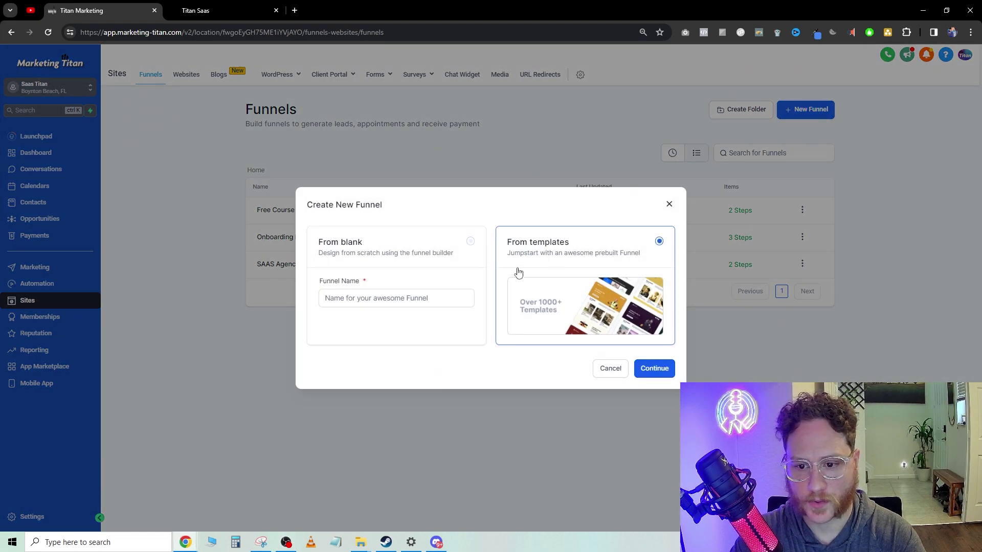
pyautogui.click(652, 369)
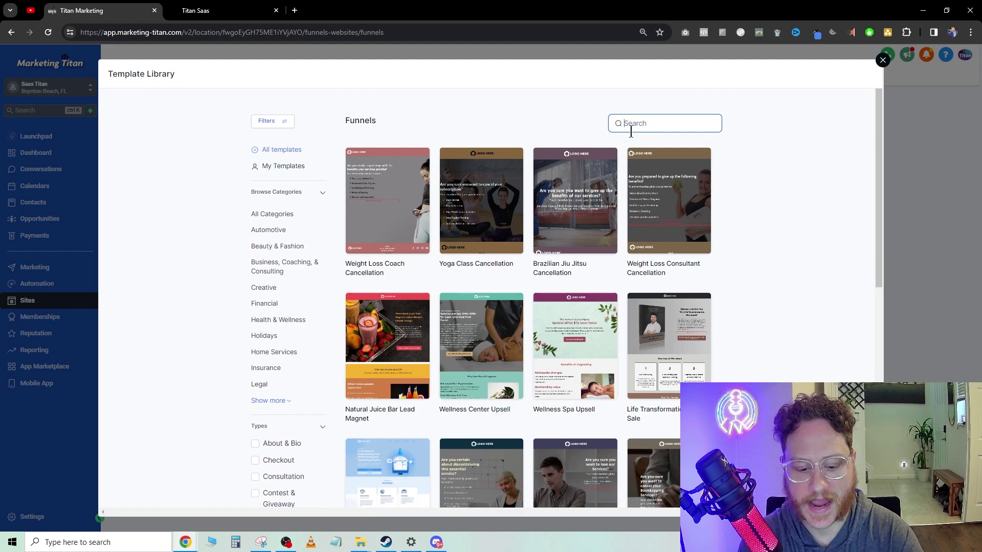
pyautogui.write('hvac')
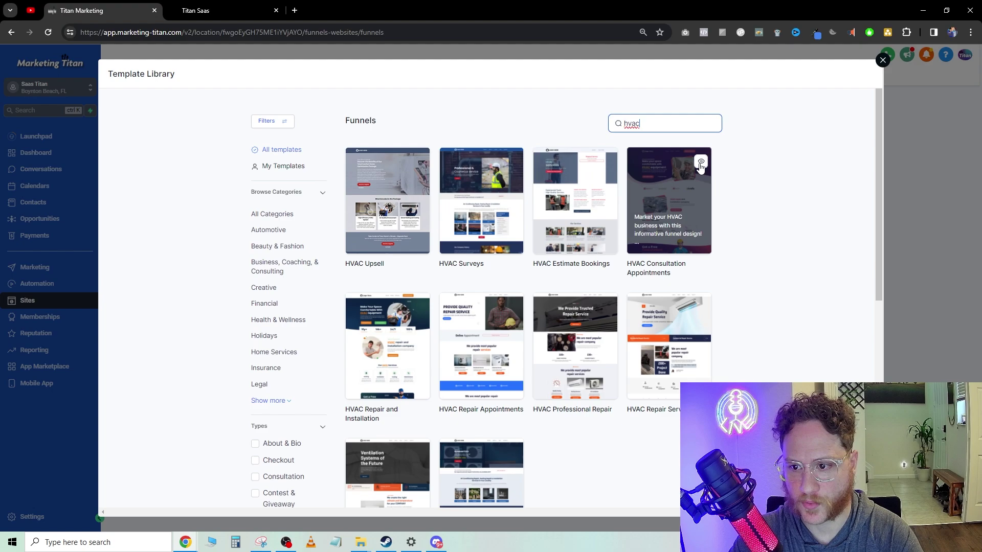
pyautogui.click(685, 181)
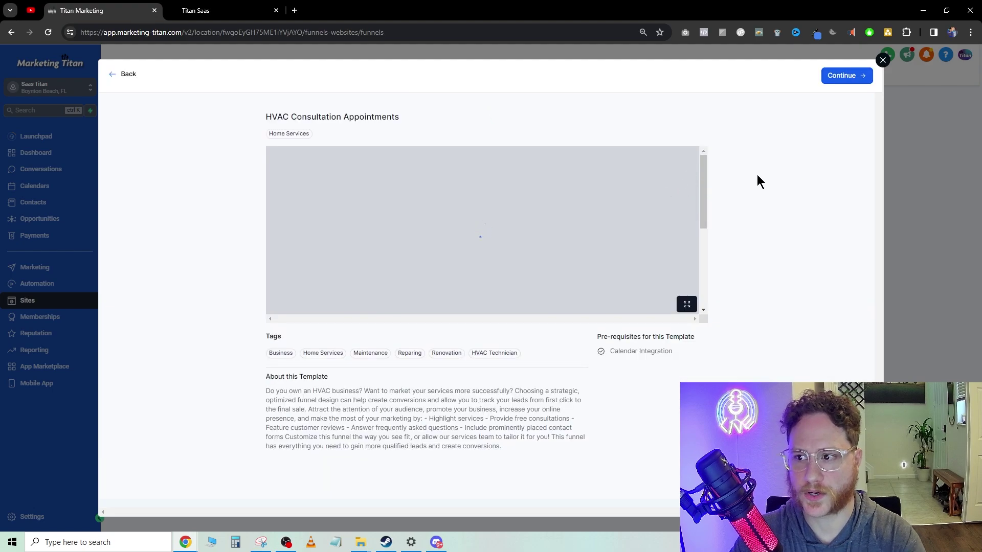
# Add the HVAC Consultation Appointments template as a funnel and select its hero paragraph text
pyautogui.click(841, 76)
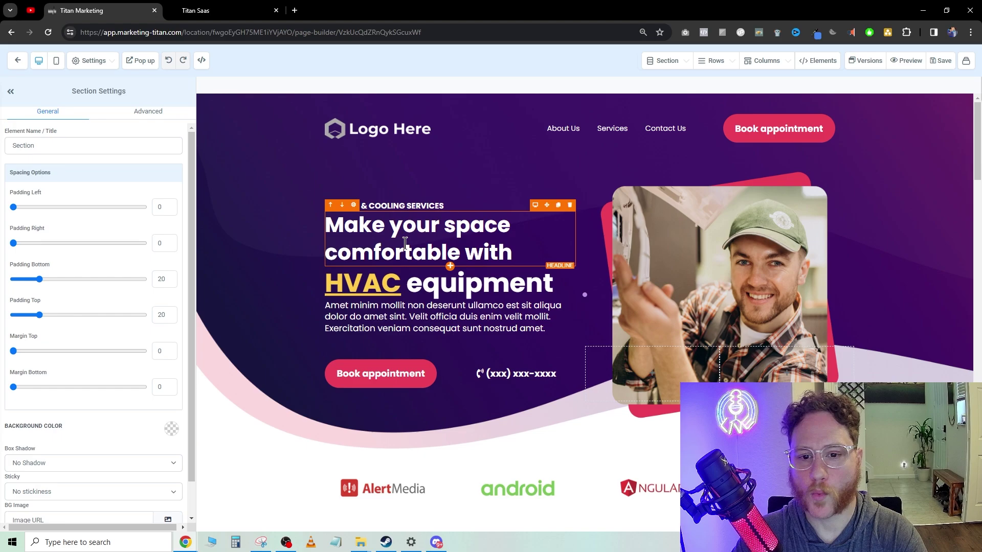
pyautogui.click(442, 319)
pyautogui.doubleClick(445, 327)
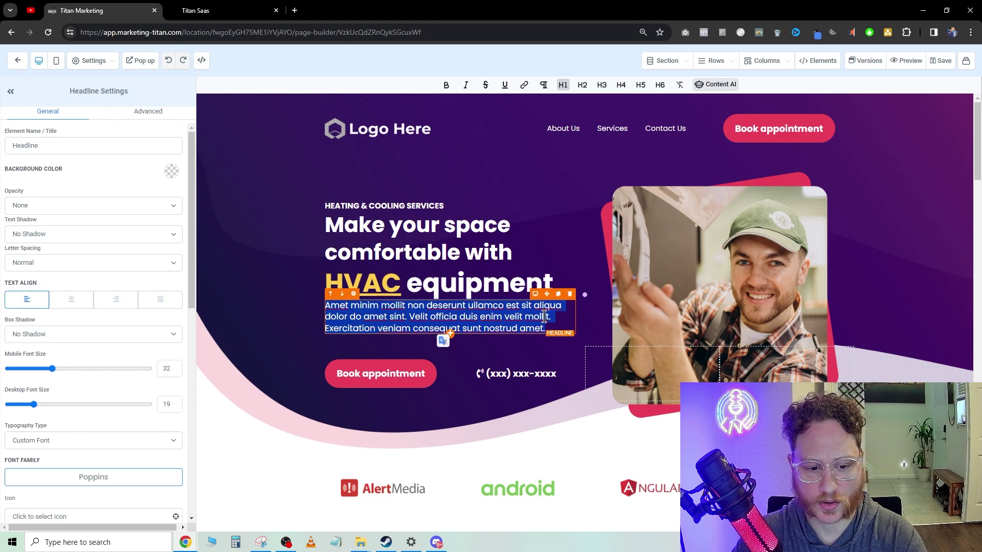
# Generate Content AI copy from 'hvac heading ad copy' and apply variation 3 to the hero paragraph
pyautogui.click(711, 87)
pyautogui.click(478, 286)
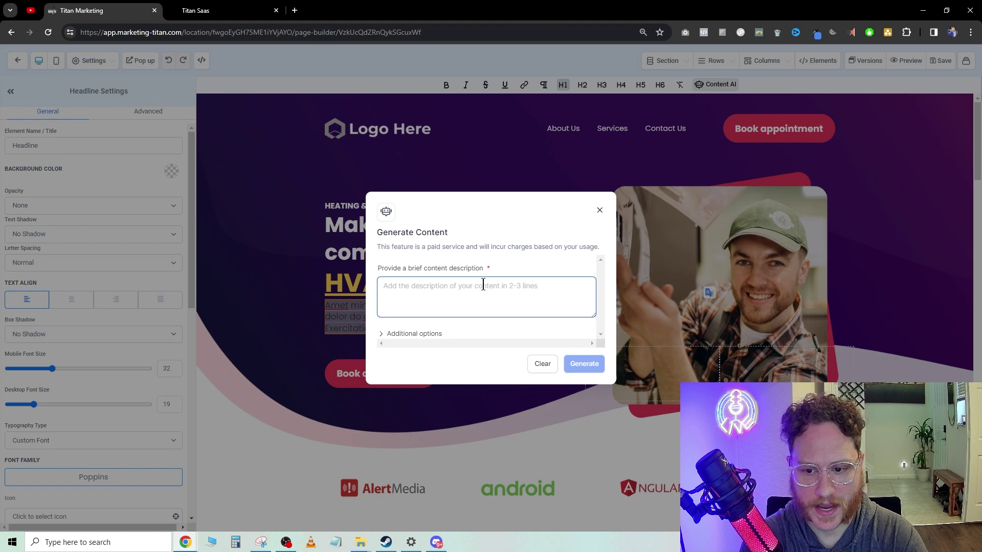
pyautogui.write('hvac heading ad copy')
pyautogui.click(583, 364)
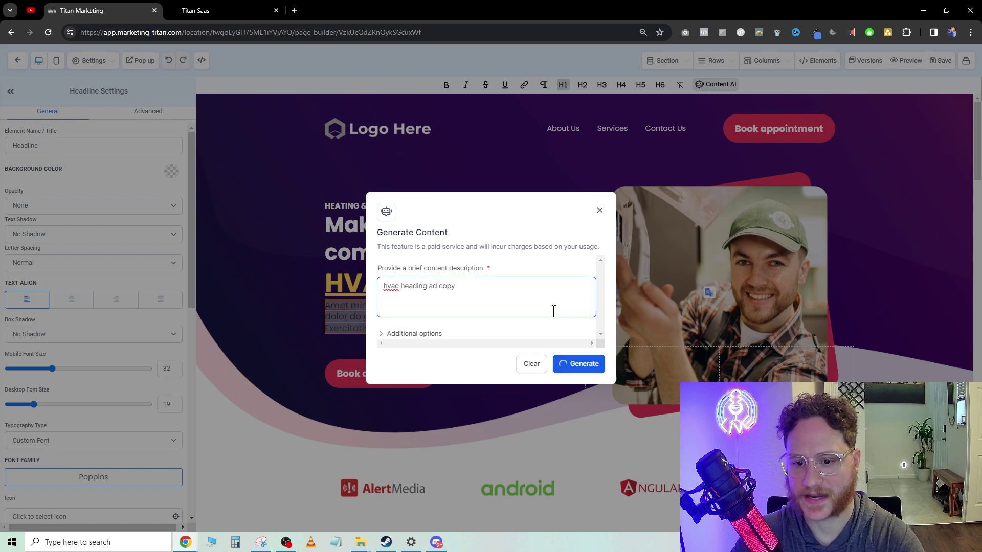
pyautogui.scroll(-3, 283, 190)
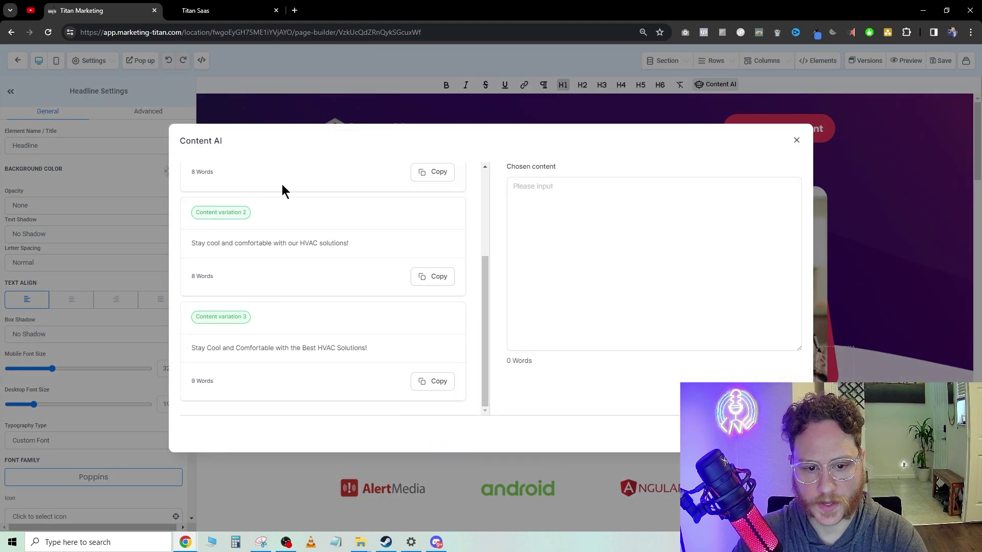
pyautogui.scroll(2, 297, 299)
pyautogui.moveTo(195, 241); pyautogui.dragTo(311, 235)
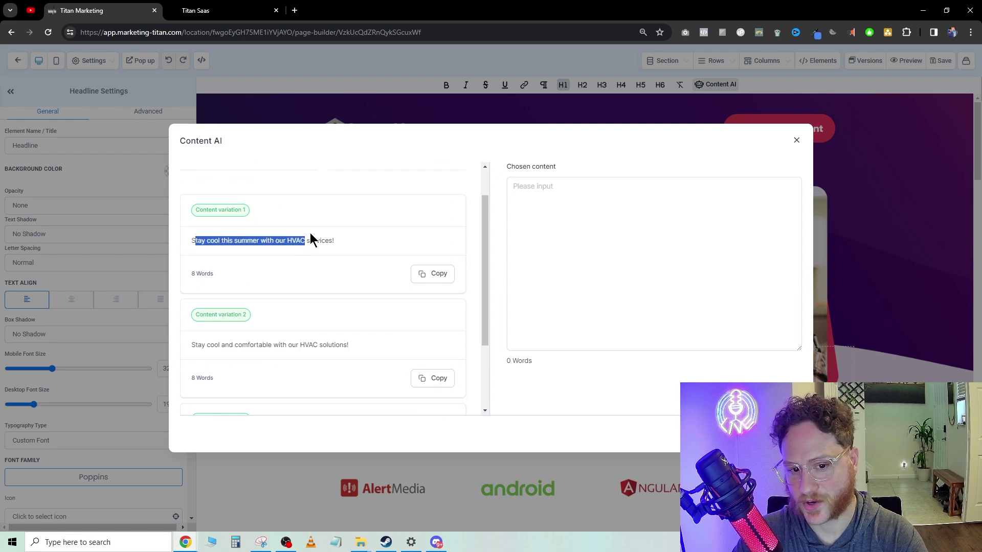
pyautogui.scroll(-3, 298, 283)
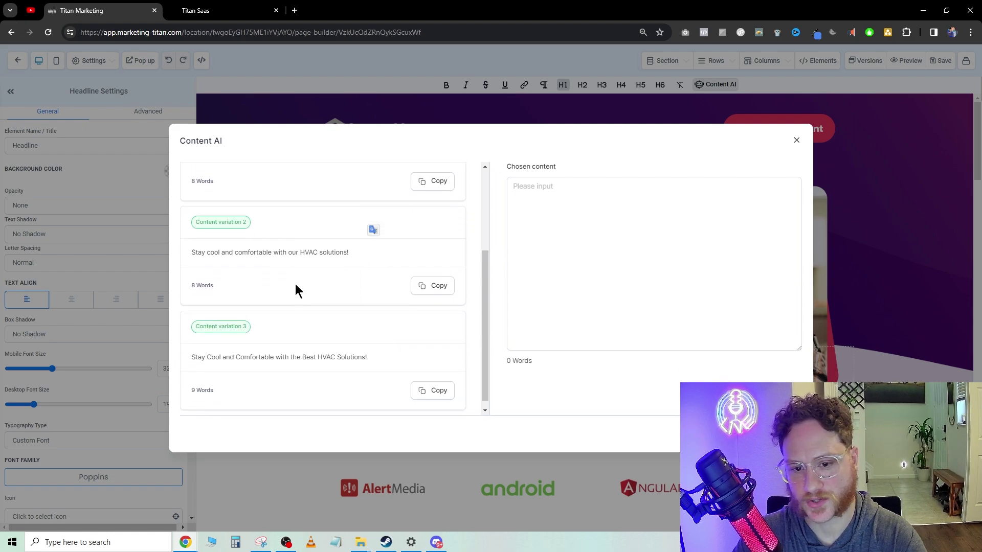
pyautogui.moveTo(193, 349); pyautogui.dragTo(414, 353)
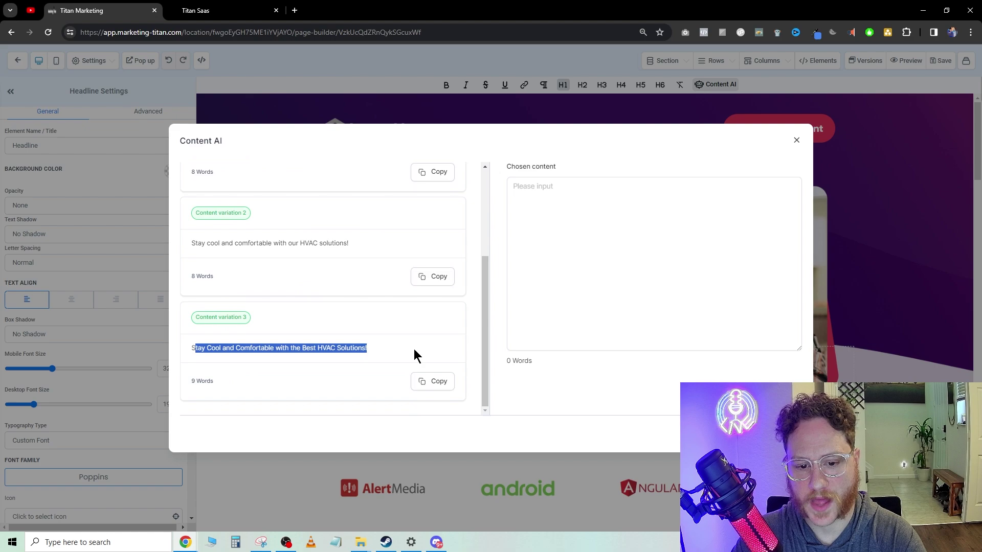
pyautogui.click(438, 383)
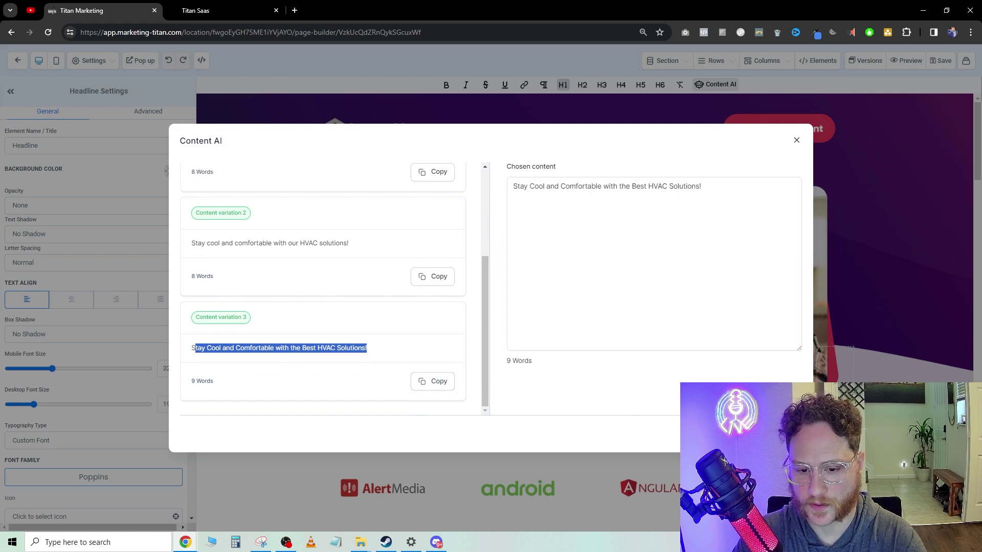
pyautogui.click(767, 434)
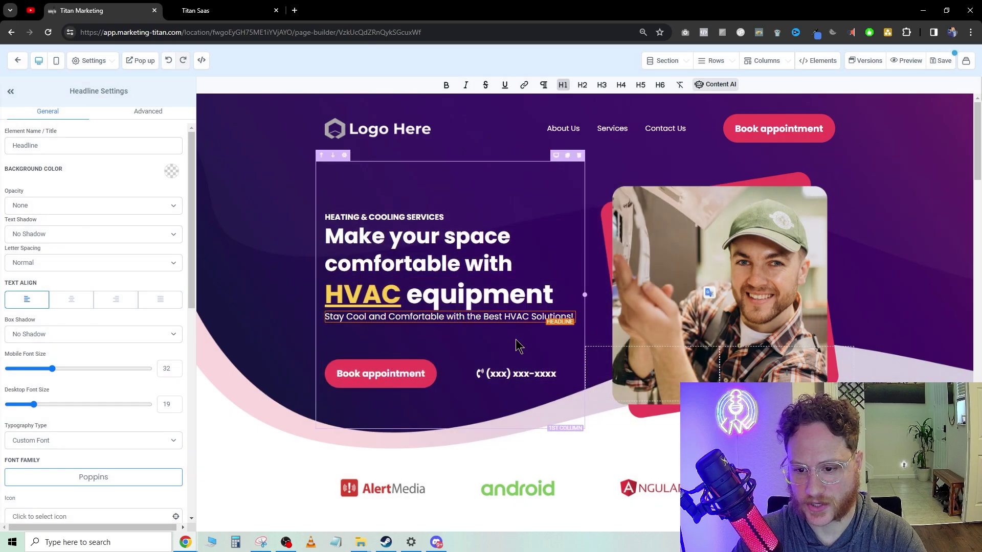
# Move the phone number button into the page header and select the repair section's headline
pyautogui.moveTo(517, 373); pyautogui.dragTo(753, 159)
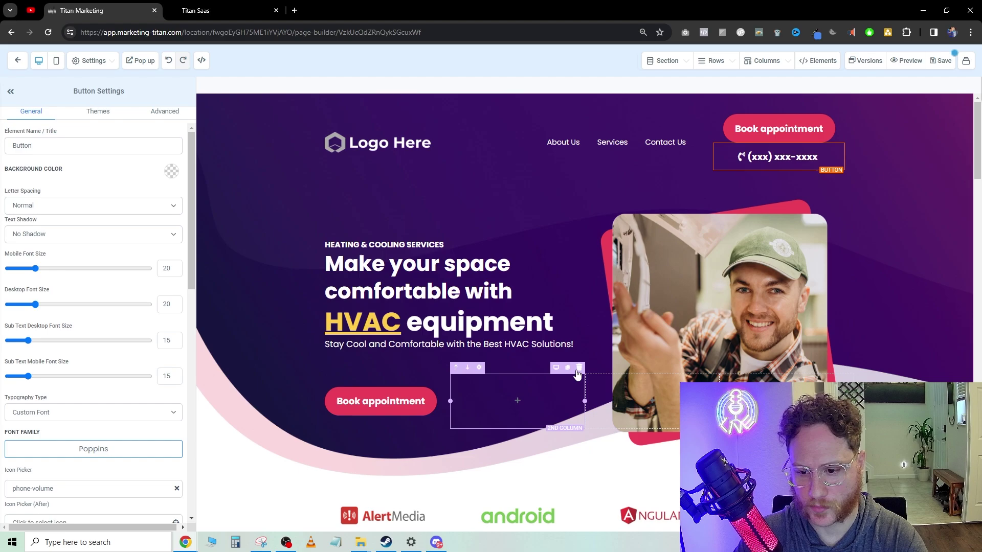
pyautogui.click(543, 415)
pyautogui.click(897, 312)
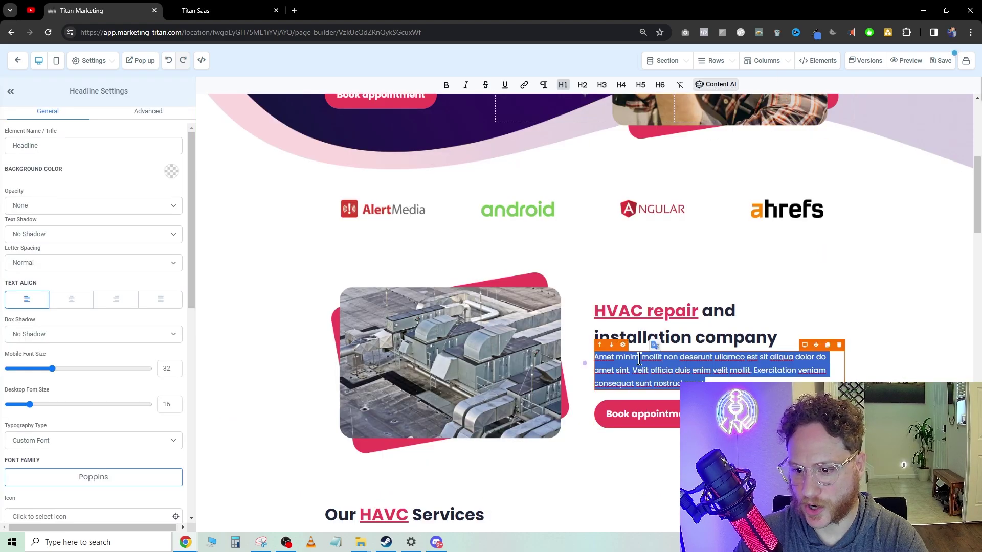
pyautogui.click(719, 340)
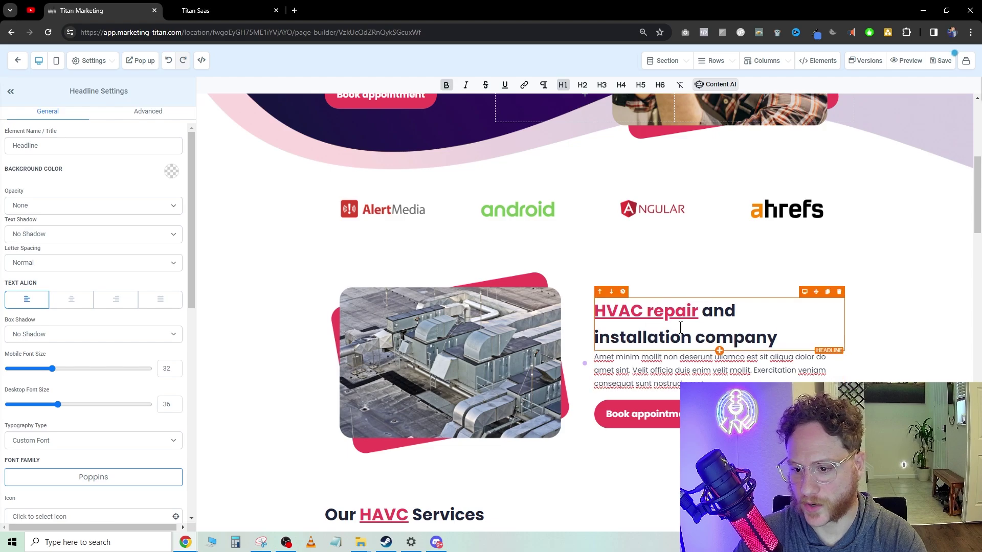
# Select the whole lorem ipsum paragraph in the Heating card
pyautogui.scroll(-5, 544, 367)
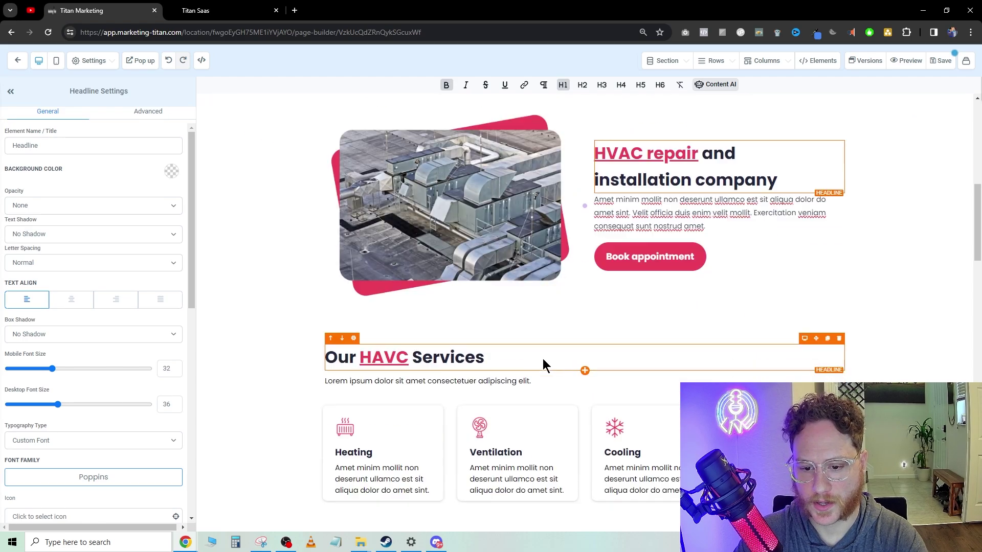
pyautogui.click(392, 323)
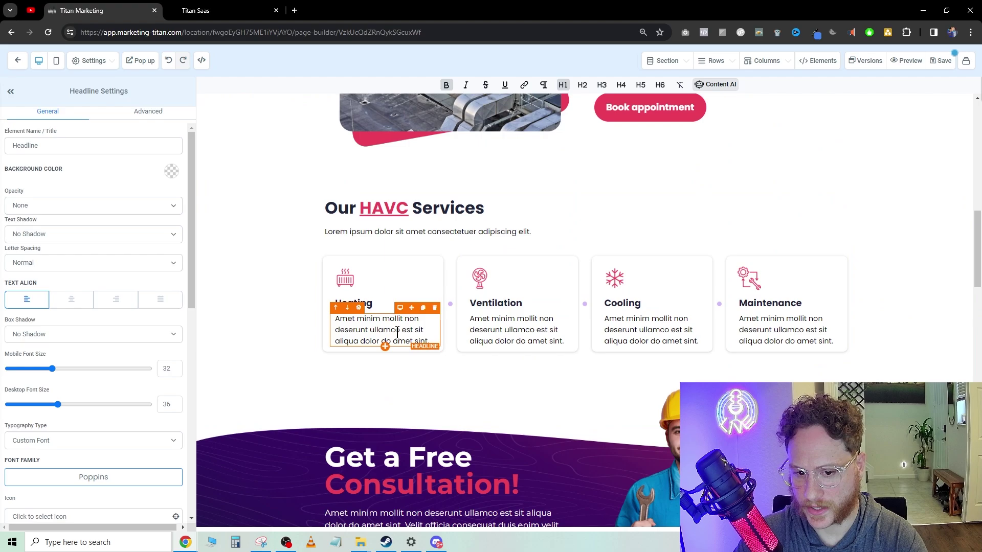
pyautogui.tripleClick(397, 332)
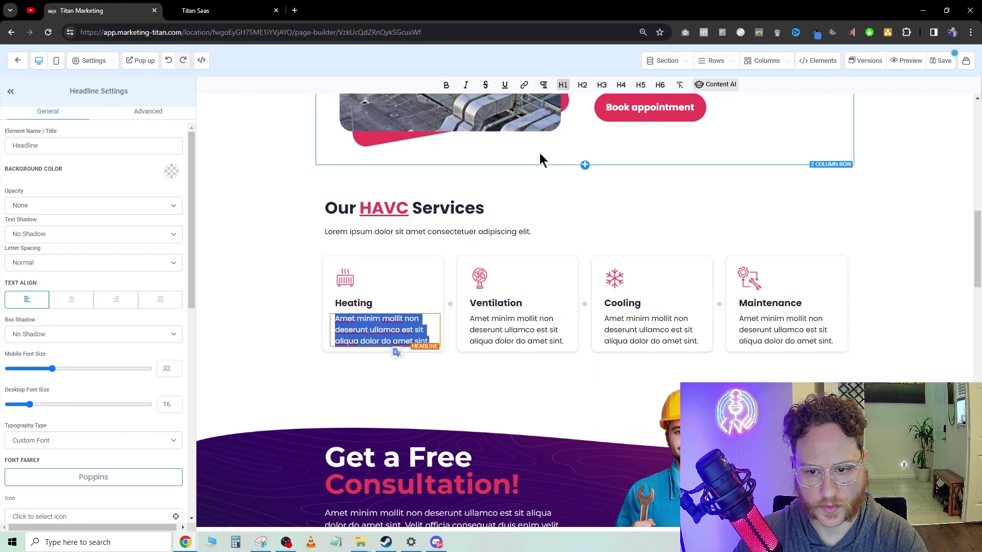
# Generate Content AI copy from 'Heating services' and insert 'Stay Warm with our Expert Heating Services!' into the Heating card
pyautogui.click(716, 85)
pyautogui.click(456, 293)
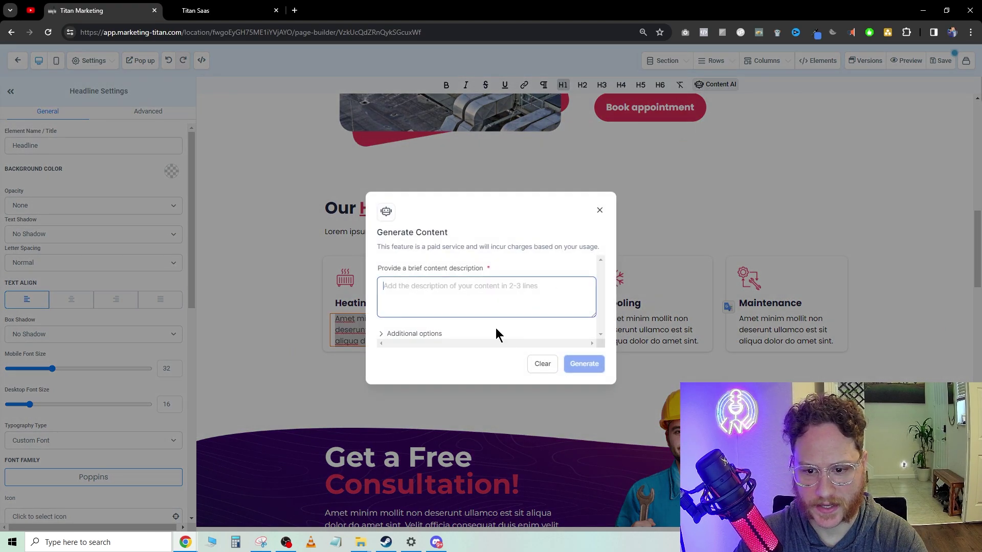
pyautogui.write('Heating services')
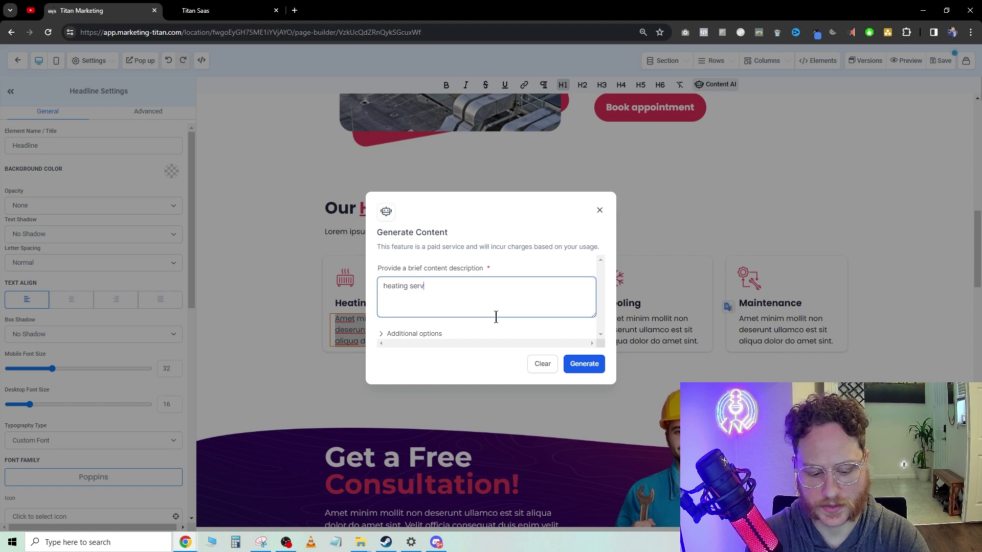
pyautogui.press('Return')
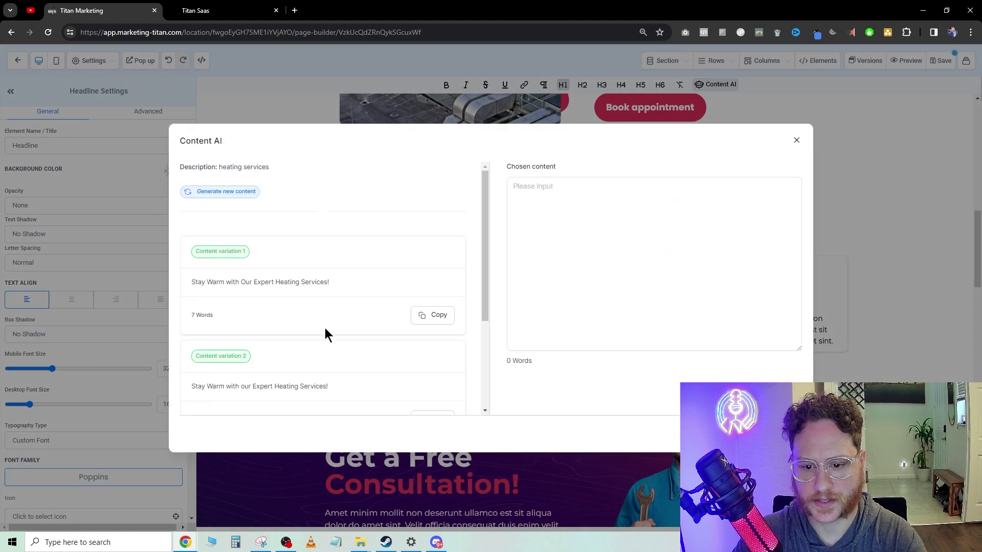
pyautogui.click(326, 335)
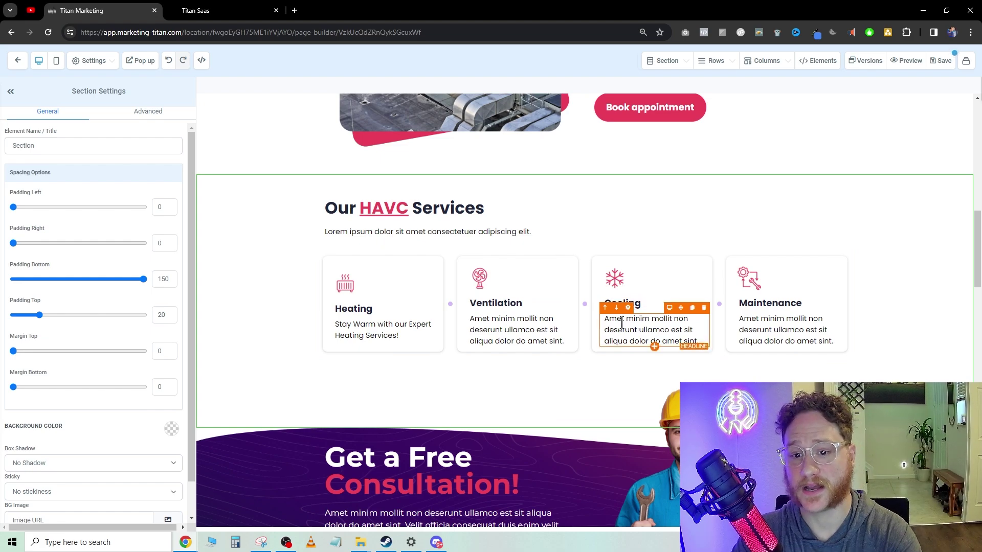
# Scroll through the rest of the HVAC page, then switch to the Google Maps Data Scraper
pyautogui.scroll(-10, 476, 297)
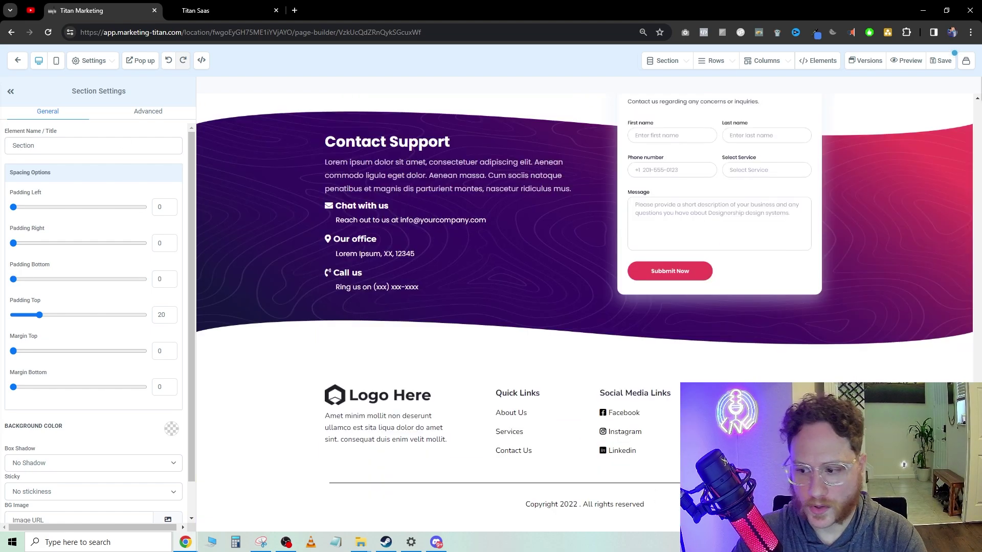
pyautogui.scroll(15, 950, 262)
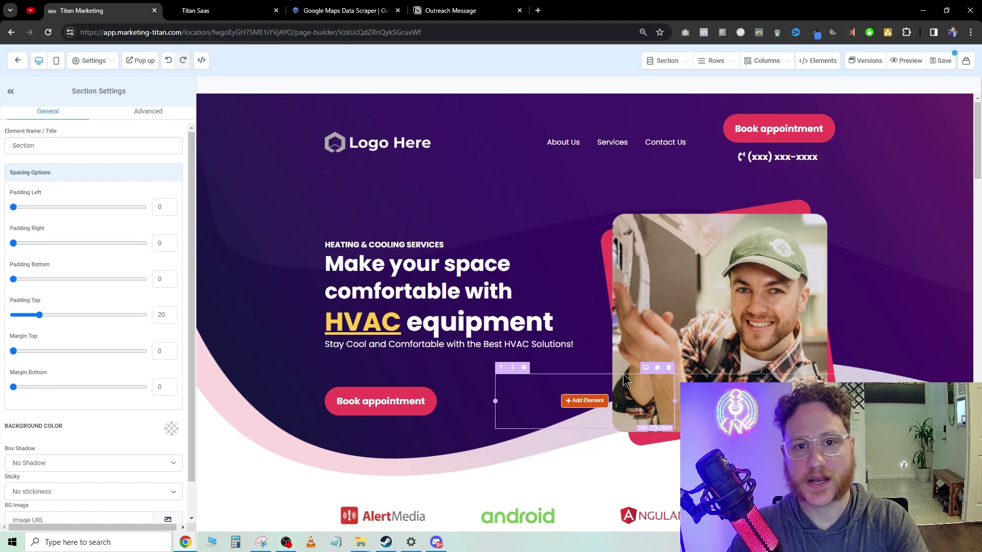
pyautogui.click(340, 11)
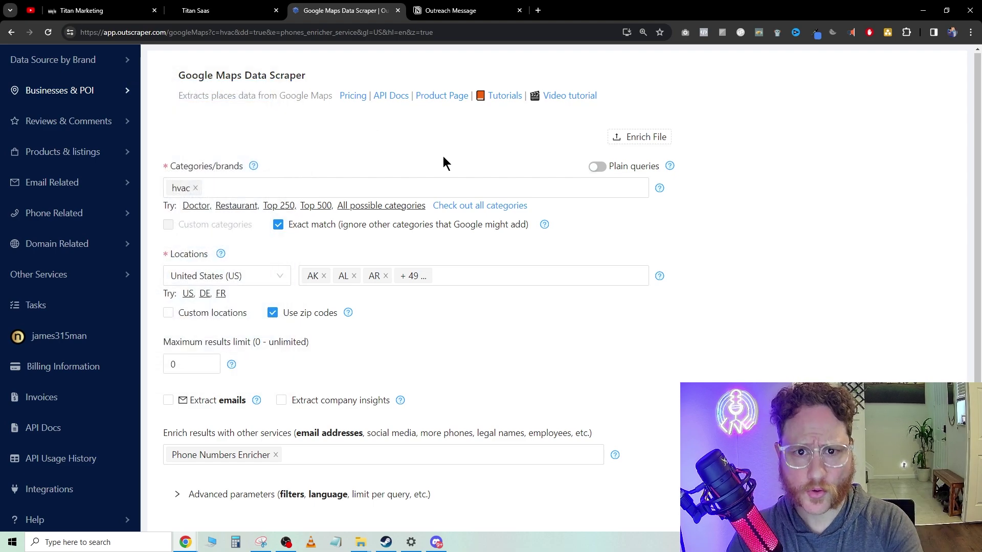
# Replace the Phone Numbers Enricher with the Emails & Contacts Scraper enrichment for the HVAC scrape
pyautogui.scroll(-2, 445, 157)
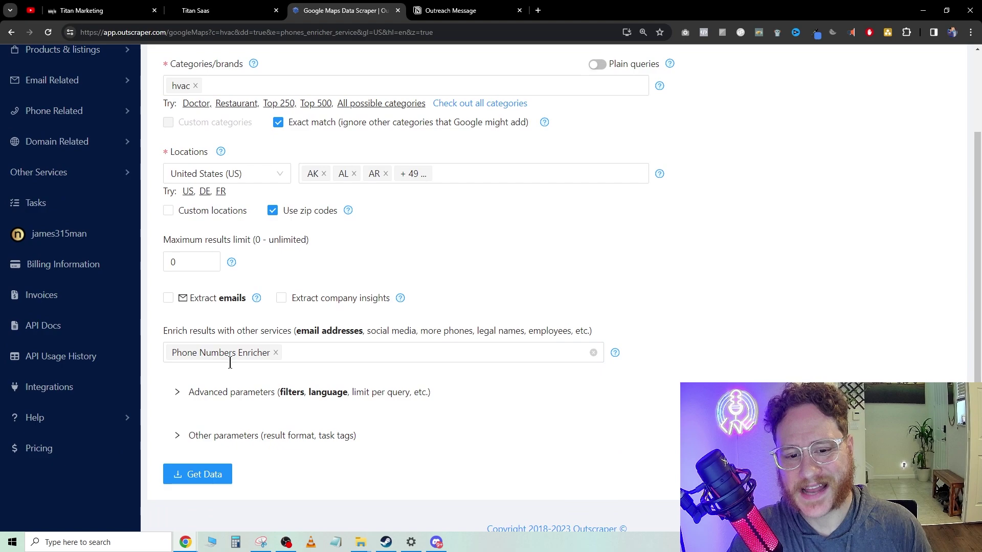
pyautogui.click(305, 352)
pyautogui.scroll(-1, 421, 344)
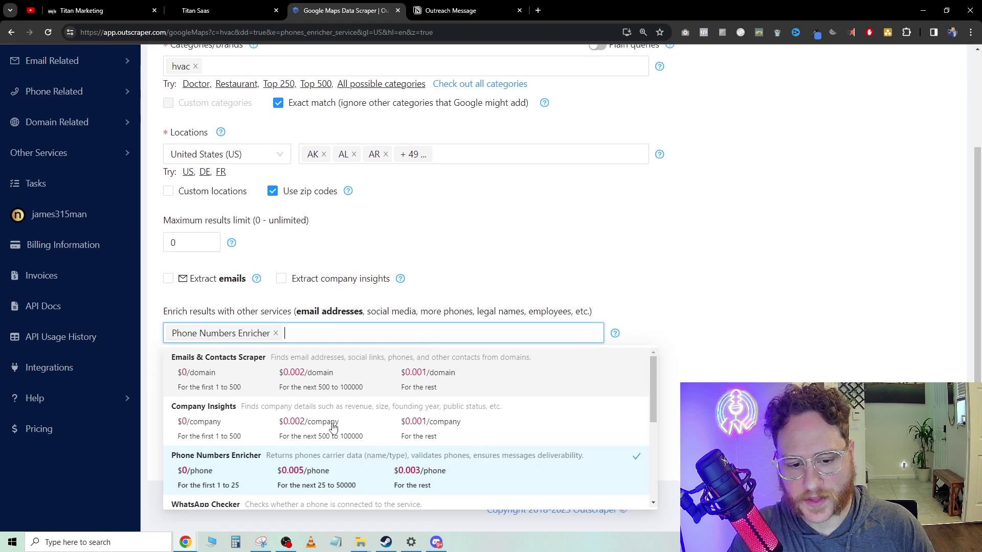
pyautogui.click(276, 333)
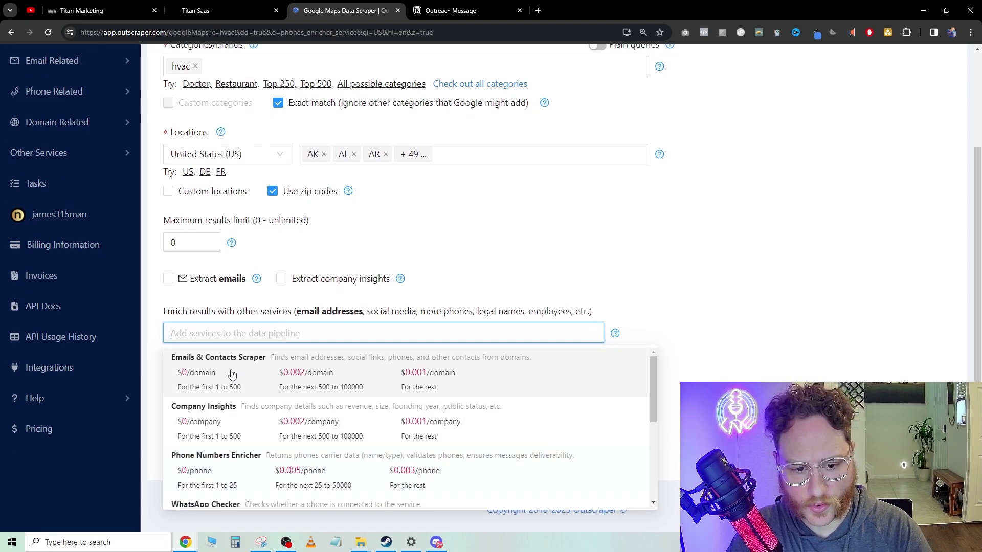
pyautogui.click(255, 379)
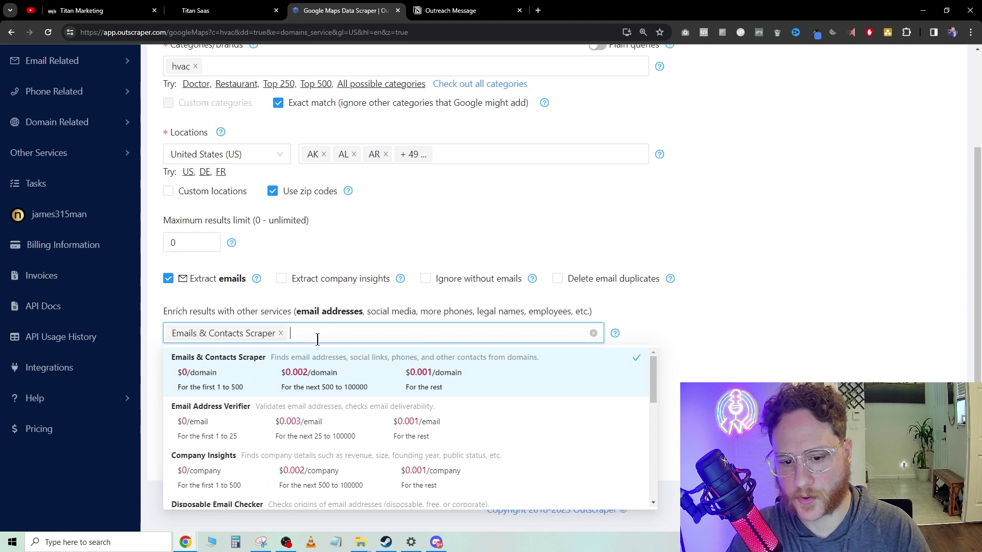
pyautogui.click(710, 351)
pyautogui.click(295, 332)
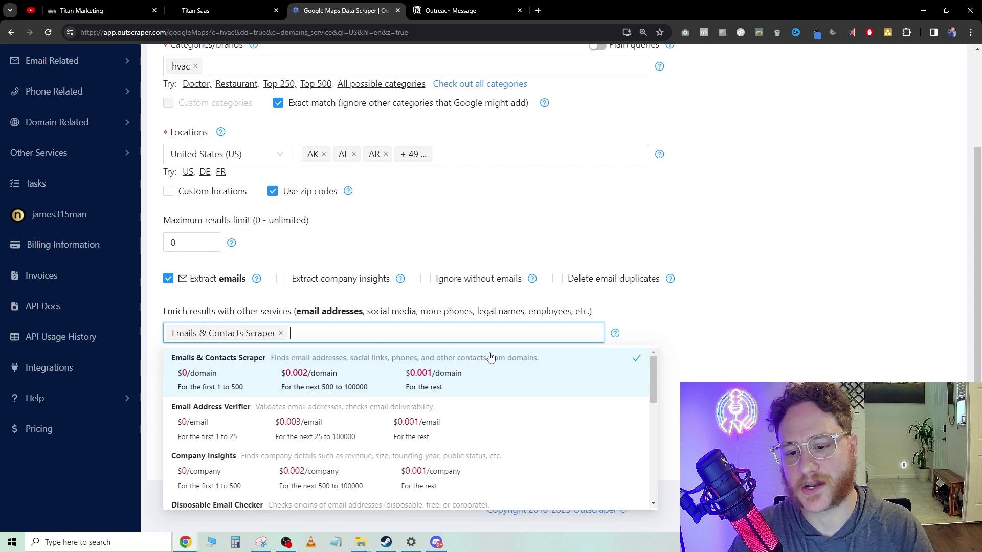
pyautogui.click(651, 366)
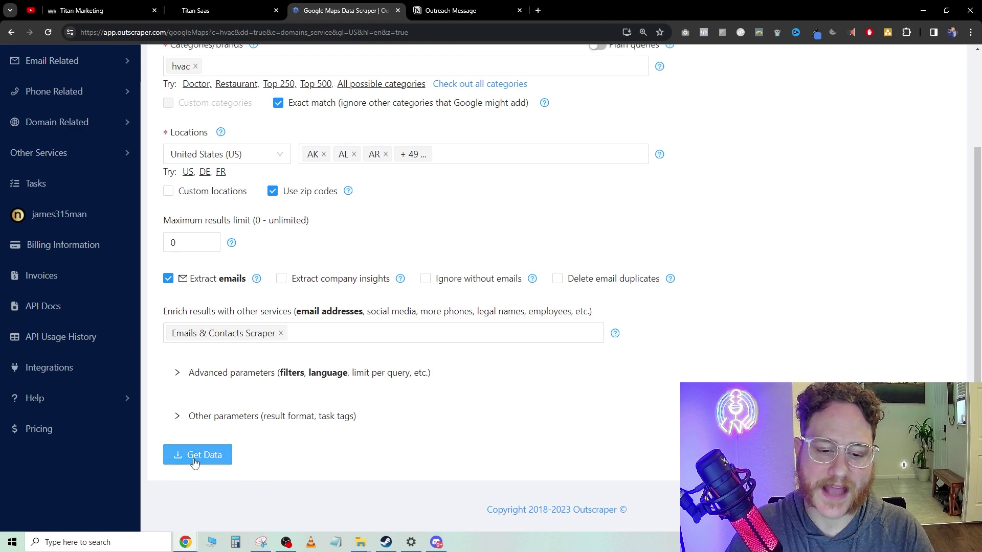
pyautogui.scroll(1, 195, 462)
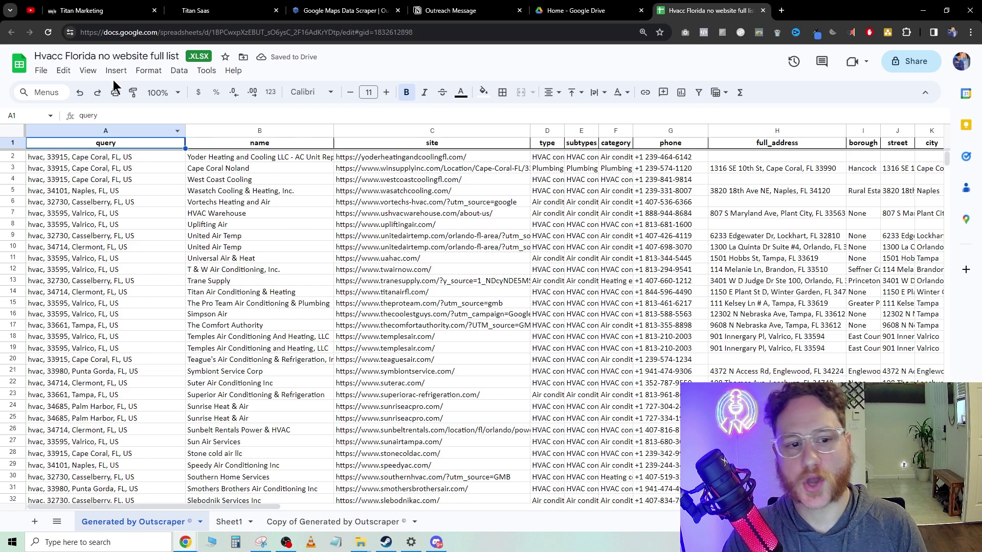
# Review the Hvacc Florida lead list columns, return to Outscraper, then go to the Outreach Message Notion page
pyautogui.moveTo(232, 505); pyautogui.dragTo(471, 136)
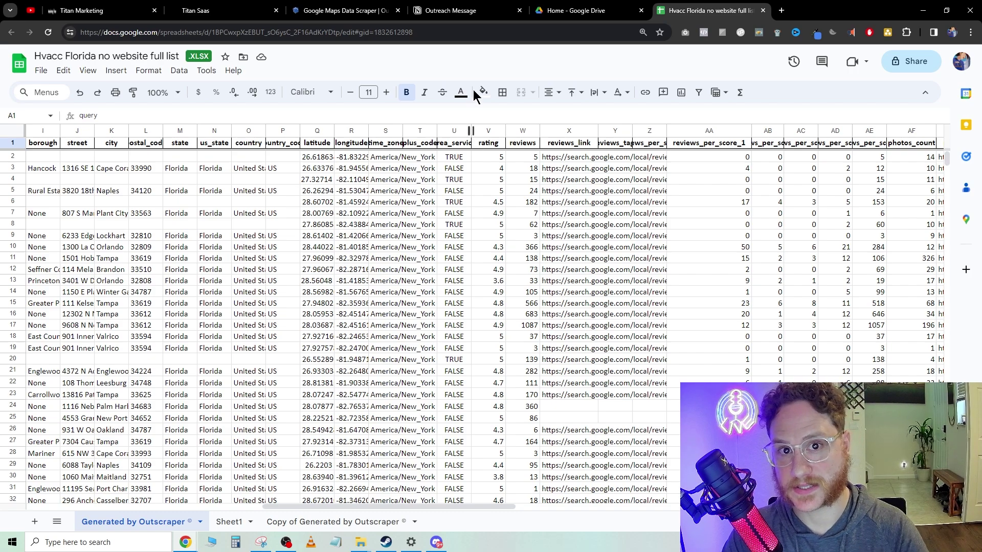
pyautogui.click(353, 11)
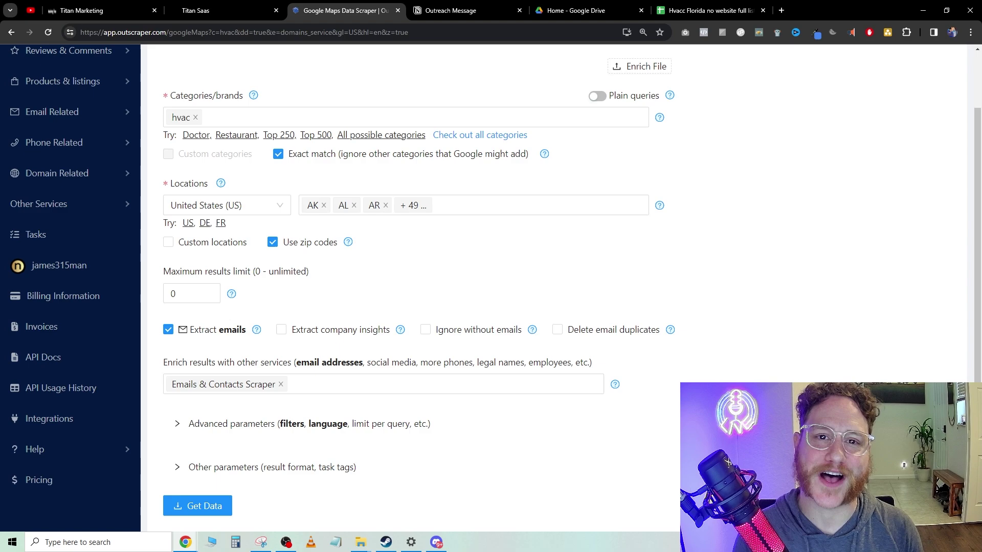
pyautogui.hotkey('ctrl', 'Tab')
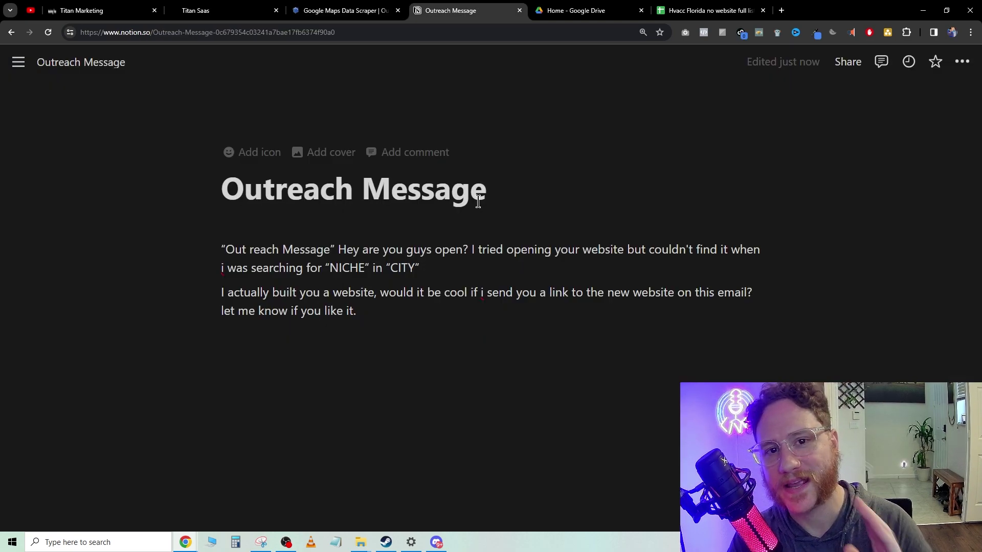
pyautogui.click(479, 201)
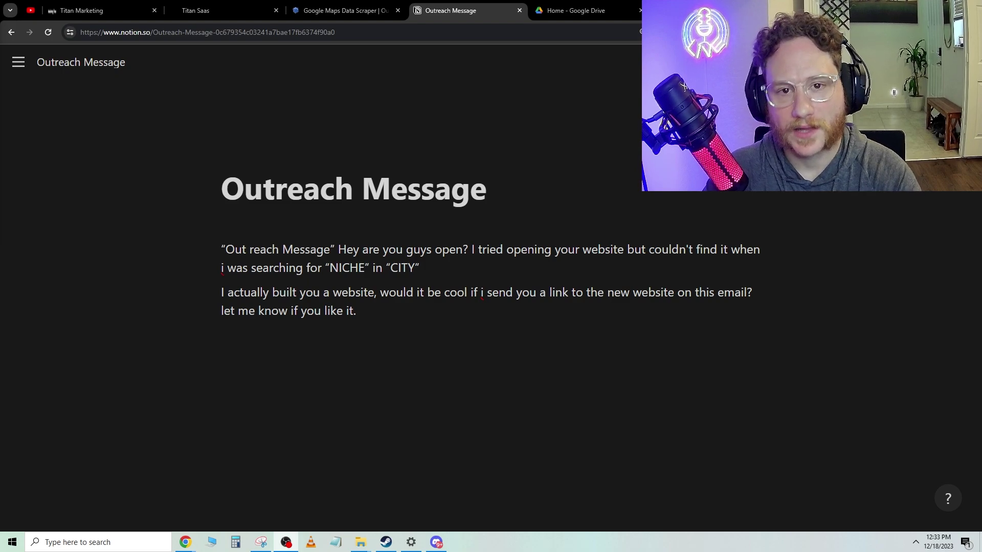
pyautogui.moveTo(221, 310); pyautogui.dragTo(457, 346)
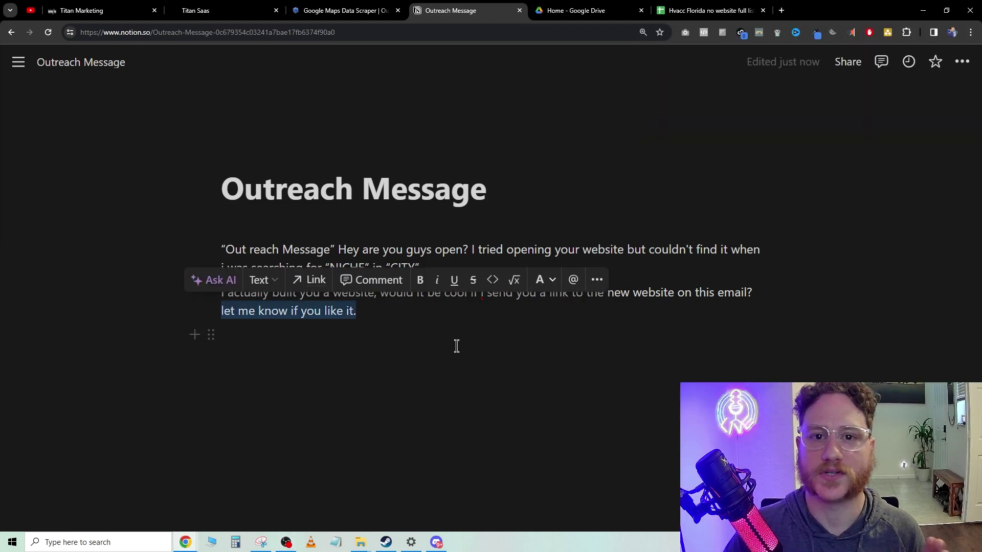